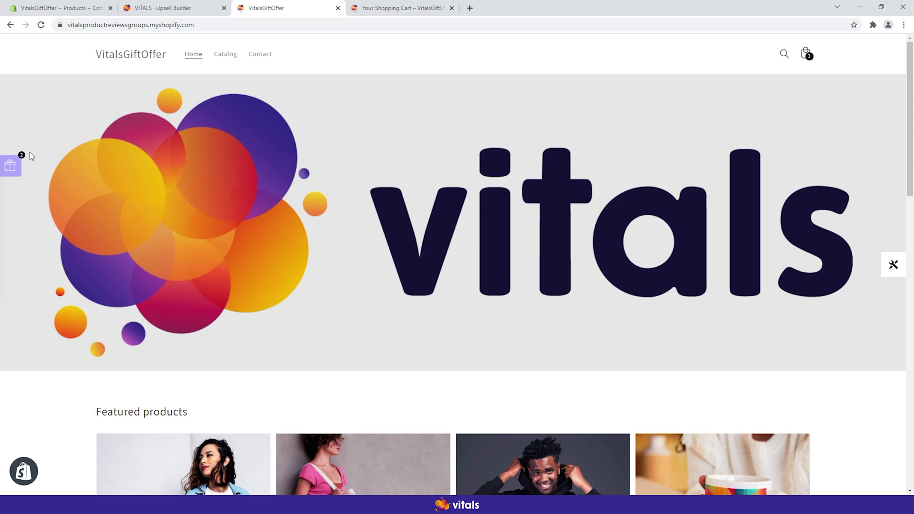
# Examine the free gift offers in the storefront's gift widget and close it
pyautogui.scroll(-2, 31, 152)
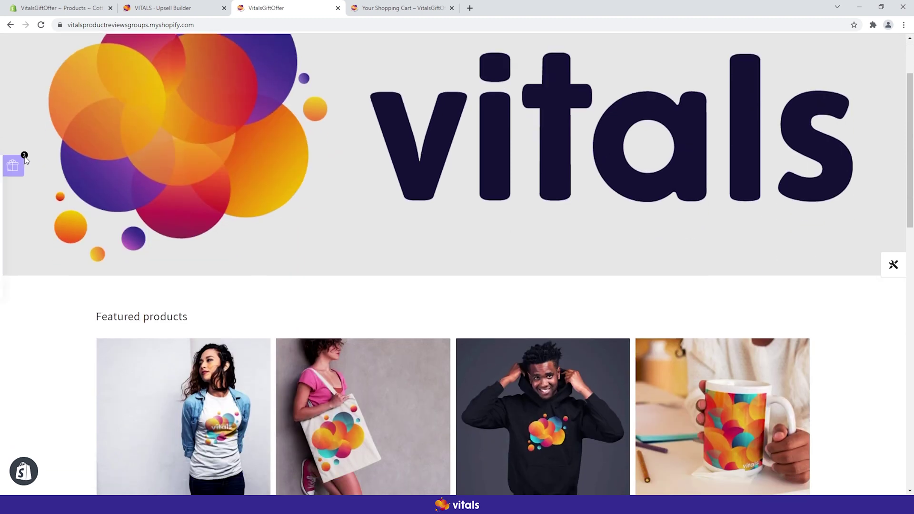
pyautogui.click(10, 165)
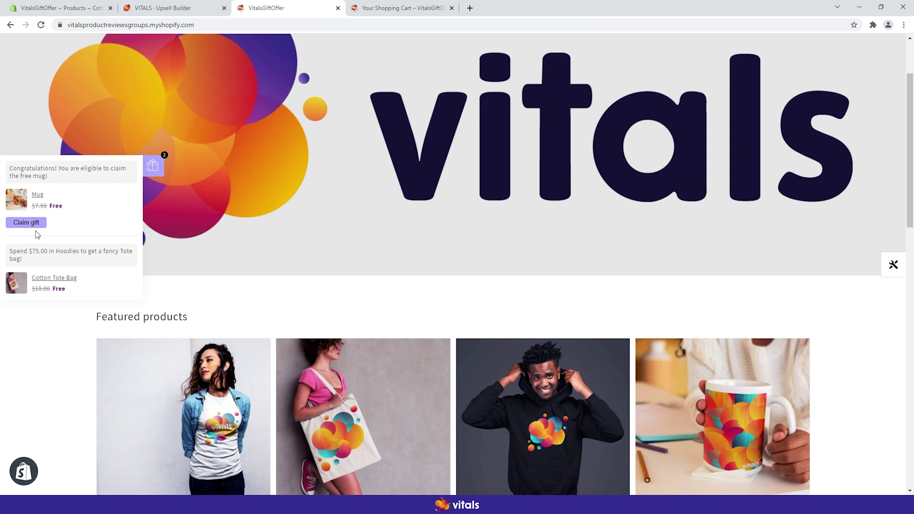
pyautogui.click(262, 202)
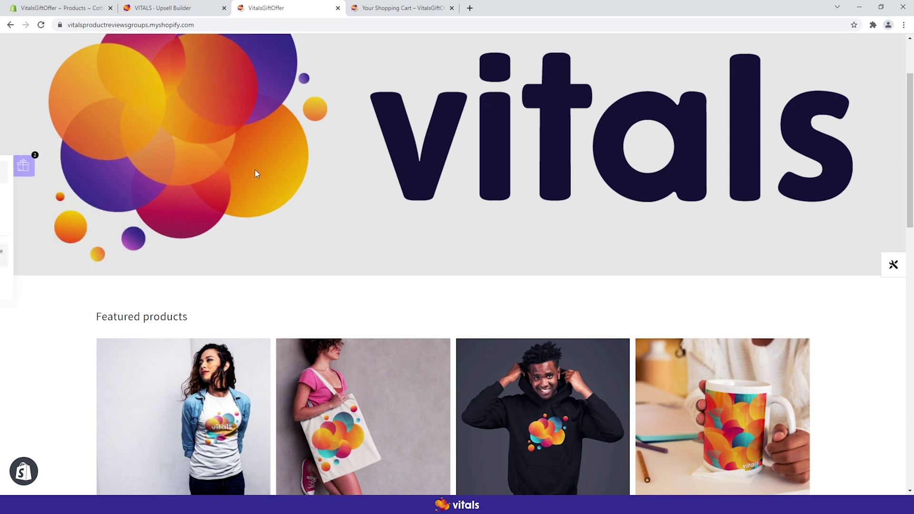
# Switch to the Vitals Upsell Builder and create a Gift discount offer with the hooded sweatshirt as the free gift
pyautogui.click(188, 10)
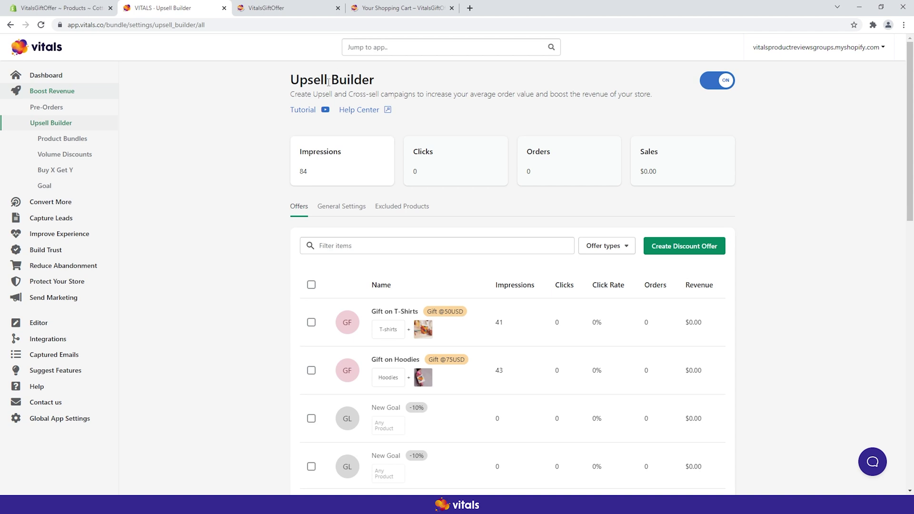
pyautogui.click(675, 249)
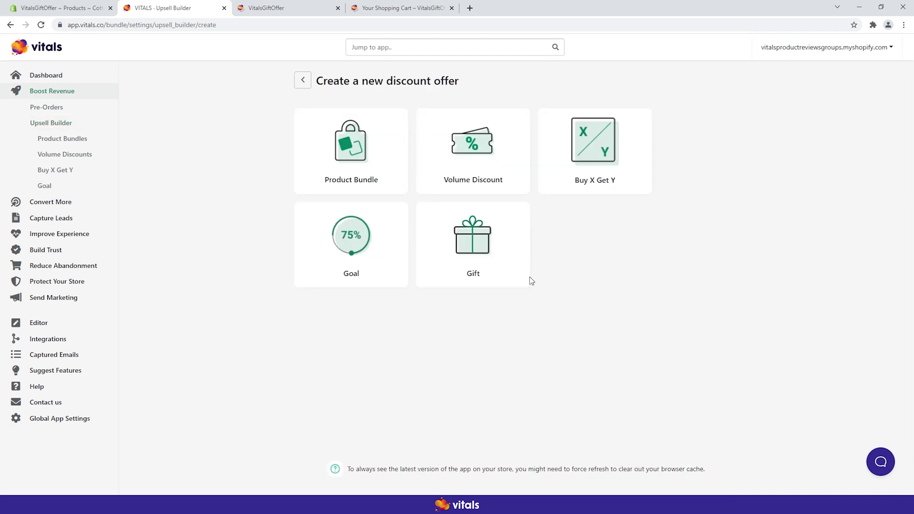
pyautogui.click(476, 243)
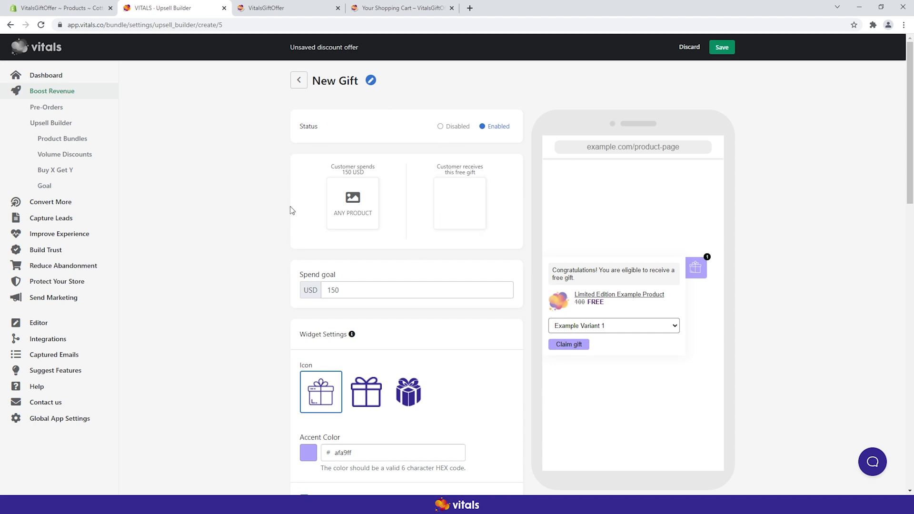
pyautogui.moveTo(461, 197)
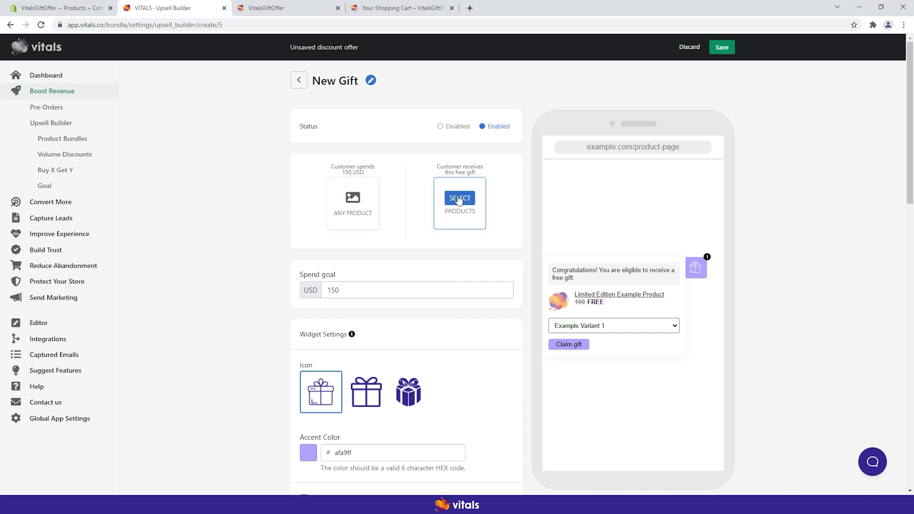
pyautogui.click(459, 199)
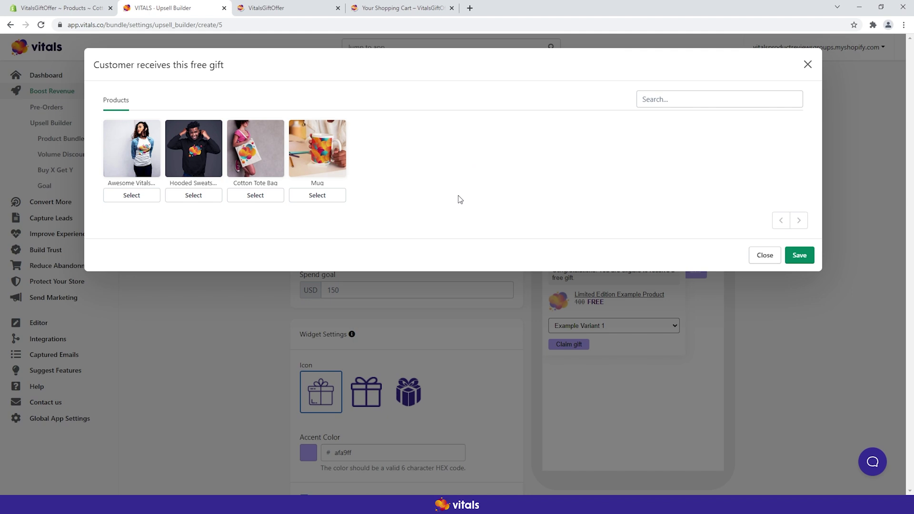
pyautogui.click(198, 196)
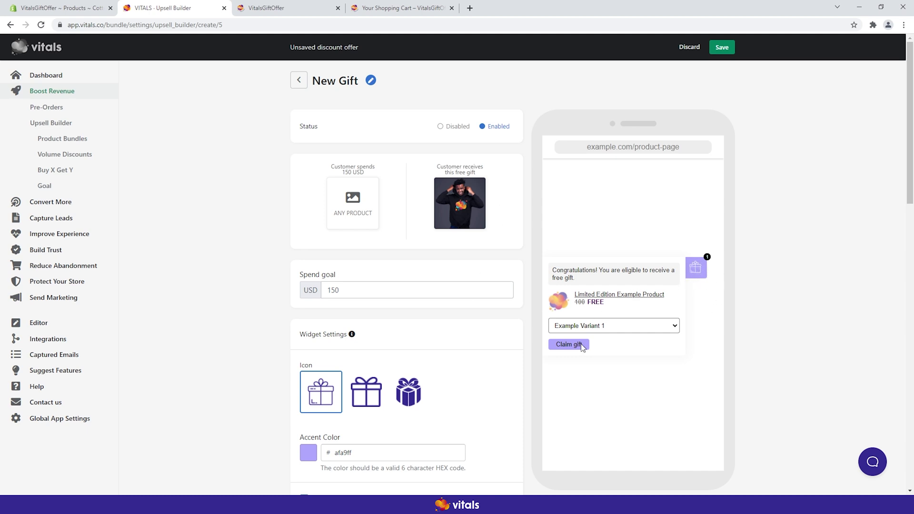
# Switch to the storefront homepage and examine how the gift widget is displayed to customers
pyautogui.click(307, 8)
pyautogui.click(10, 165)
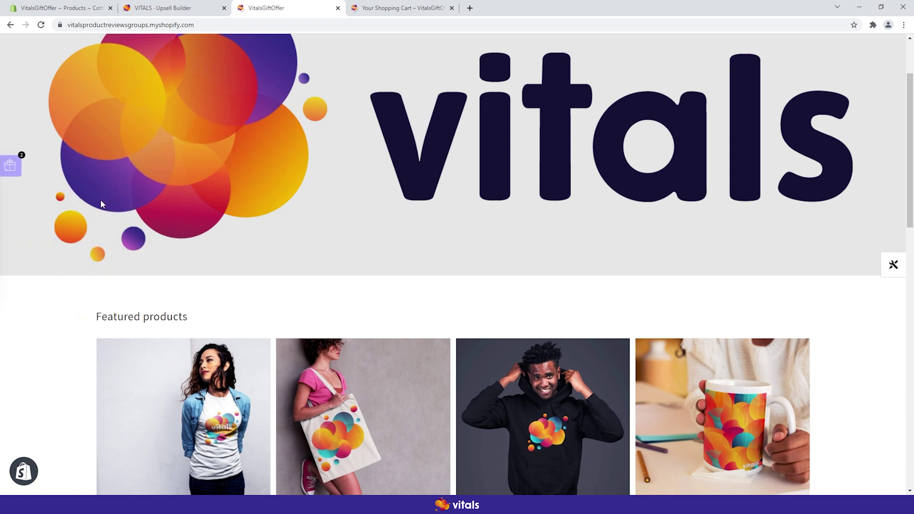
pyautogui.moveTo(10, 166)
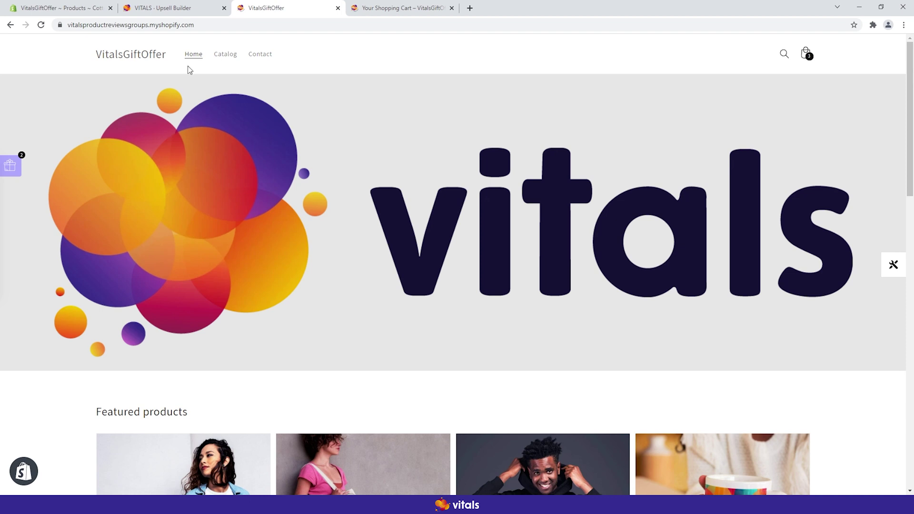
# Back in the new gift offer, limit the qualifying purchases to the specific products Mug and Cotton Tote Bag
pyautogui.click(203, 8)
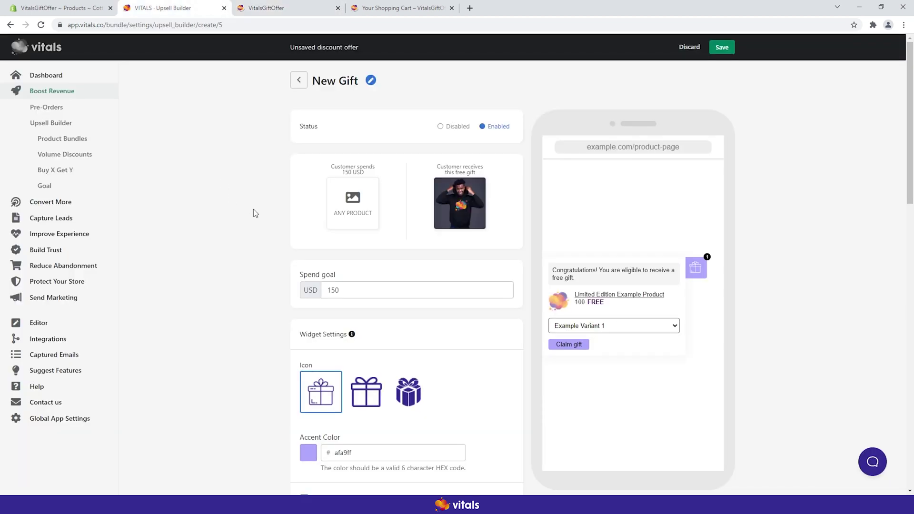
pyautogui.moveTo(344, 226)
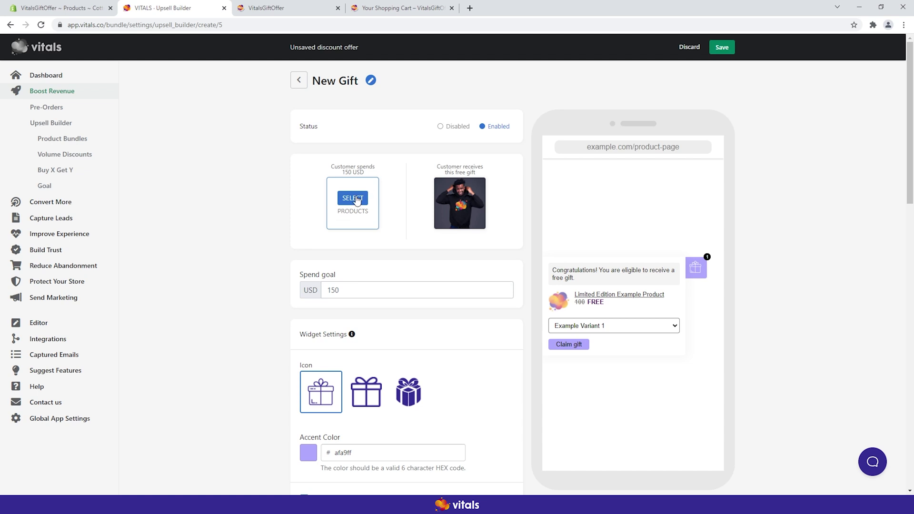
pyautogui.click(357, 200)
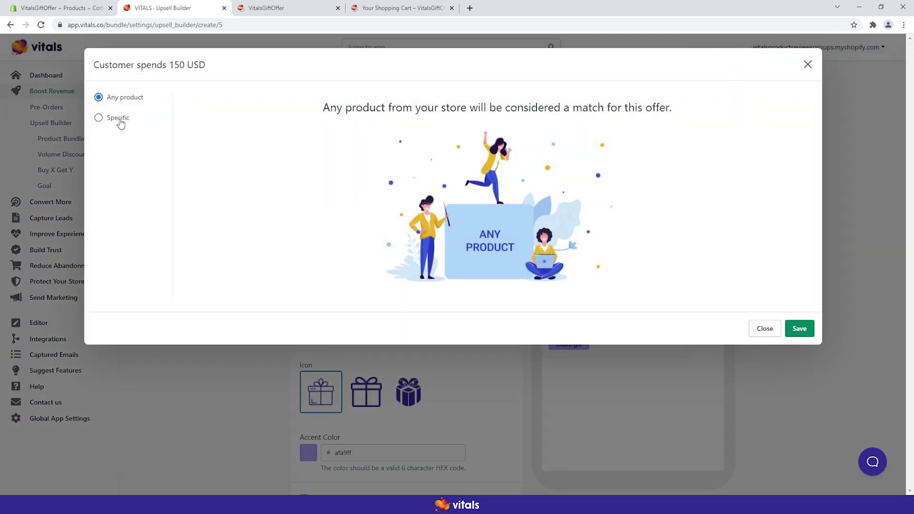
pyautogui.click(120, 123)
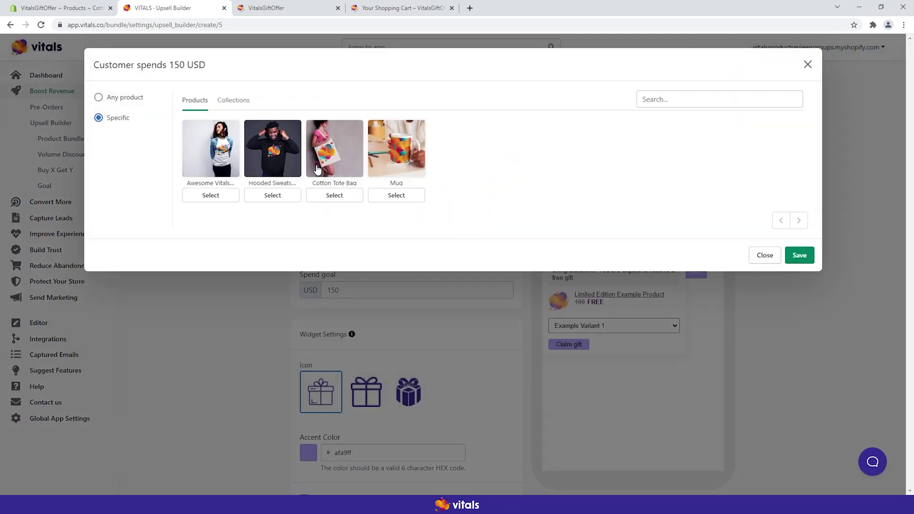
pyautogui.click(396, 201)
pyautogui.click(345, 200)
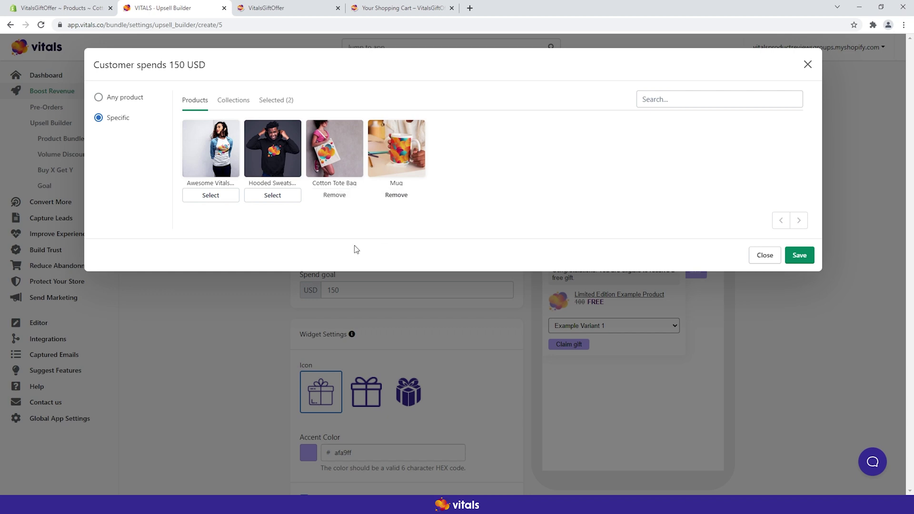
pyautogui.click(801, 255)
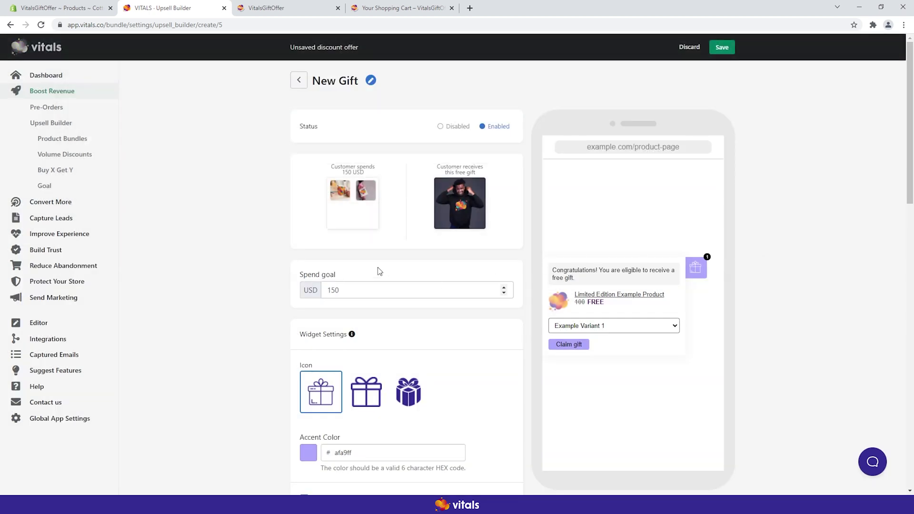
# Reduce the text size of the gift widget in the offer's text formatting settings
pyautogui.scroll(-4, 265, 270)
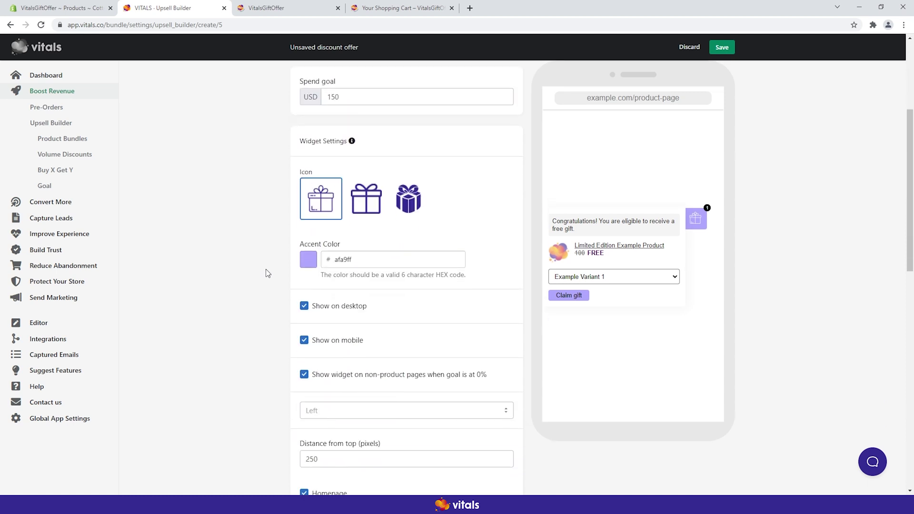
pyautogui.scroll(-10, 265, 269)
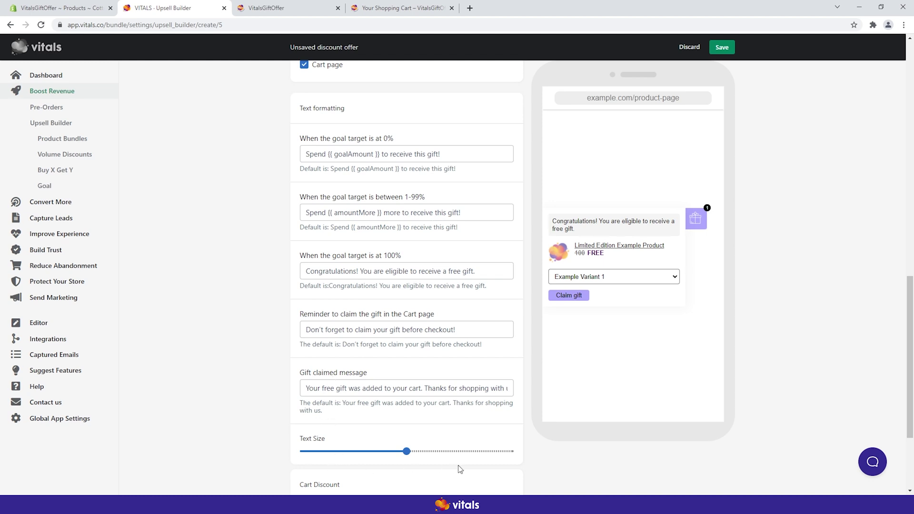
pyautogui.moveTo(414, 457); pyautogui.dragTo(354, 453)
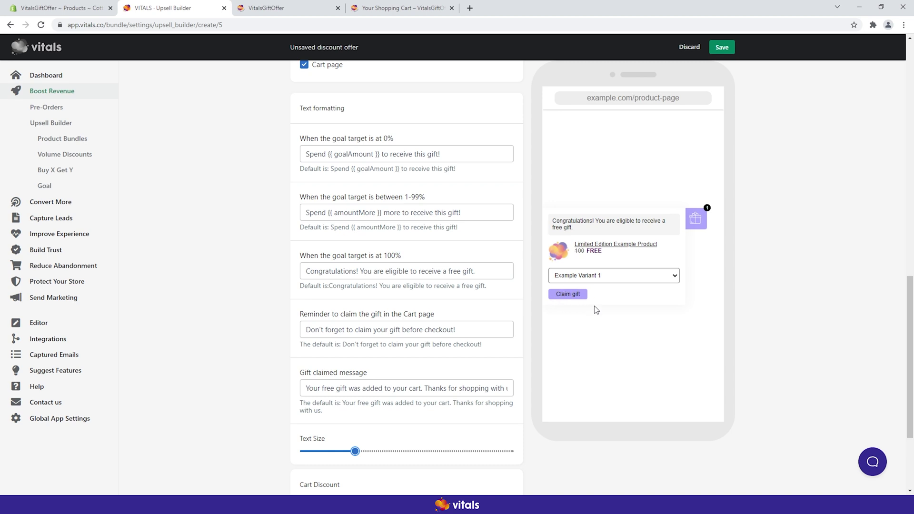
# Review the free gift on the store's cart page and the editable texts in the Upsell Builder's general settings
pyautogui.click(388, 8)
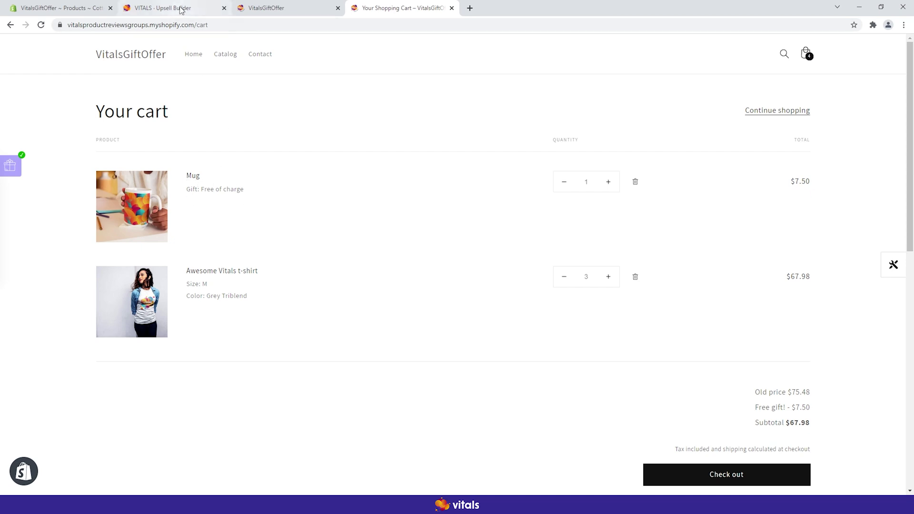
pyautogui.click(161, 8)
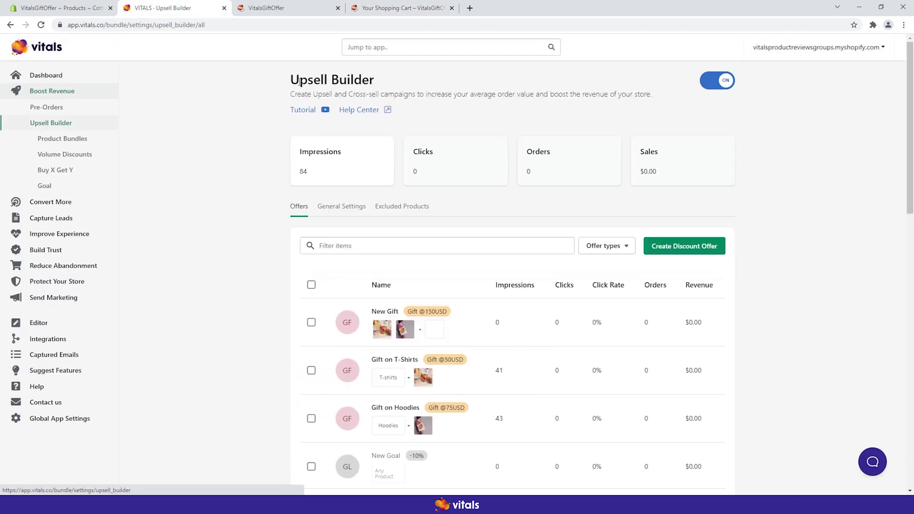
pyautogui.click(369, 207)
pyautogui.scroll(-5, 395, 304)
pyautogui.scroll(-10, 396, 295)
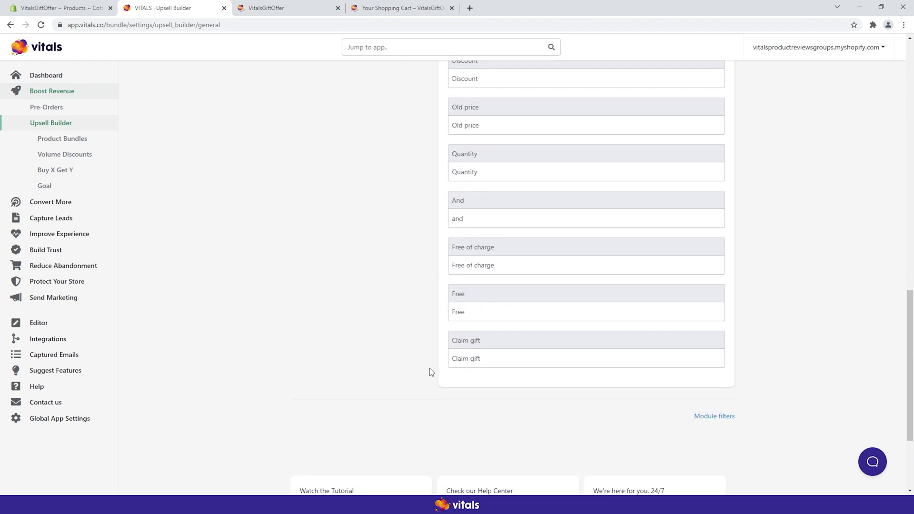
# In the Shopify admin, set the Cotton Tote Bag's available quantity to 0 and save the product
pyautogui.click(92, 13)
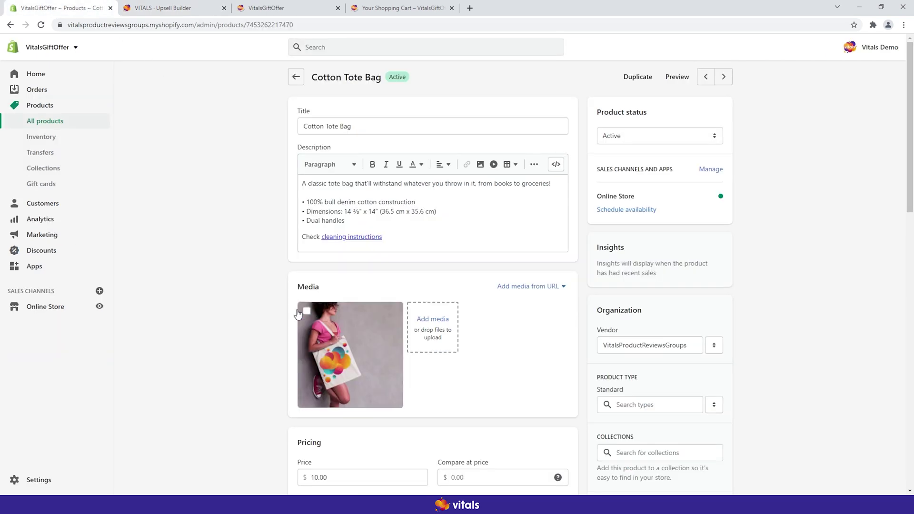
pyautogui.scroll(-6, 274, 275)
pyautogui.scroll(-3, 382, 338)
pyautogui.click(426, 312)
pyautogui.click(426, 311)
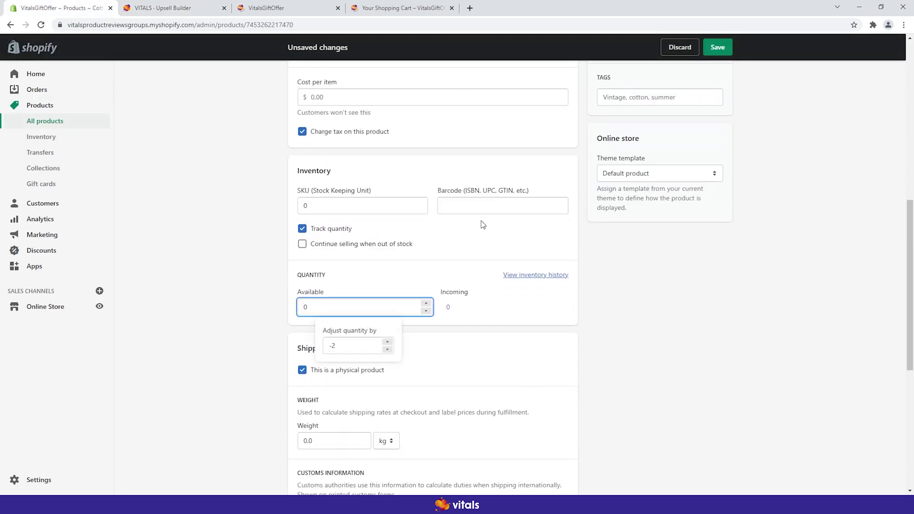
pyautogui.click(719, 47)
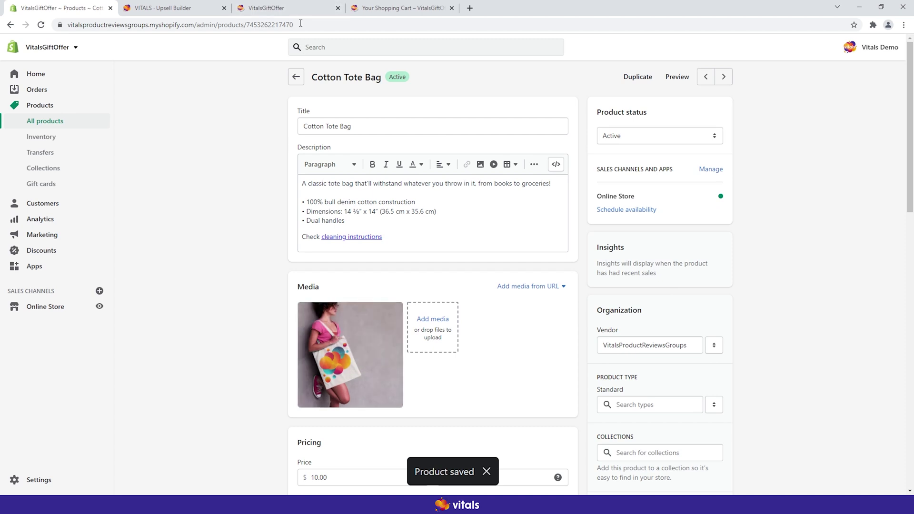
# Return to the storefront and check which gift offers the gift widget lists
pyautogui.click(267, 7)
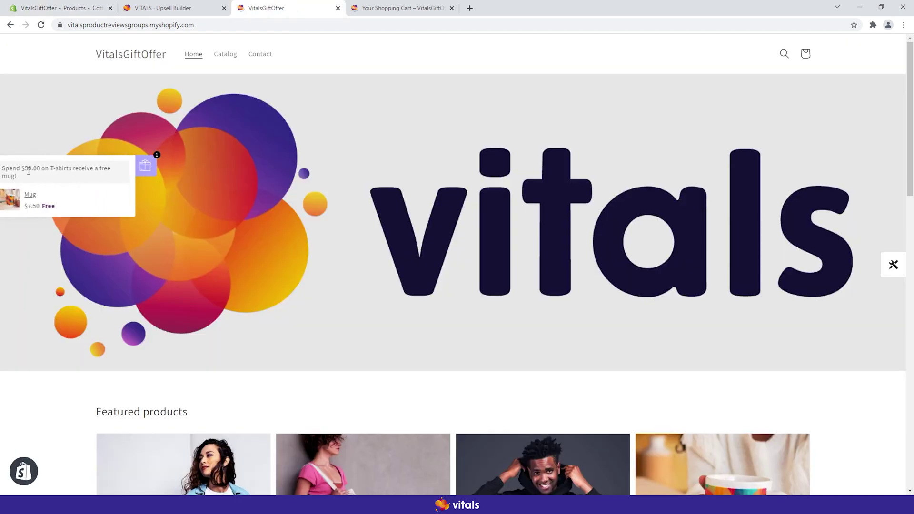